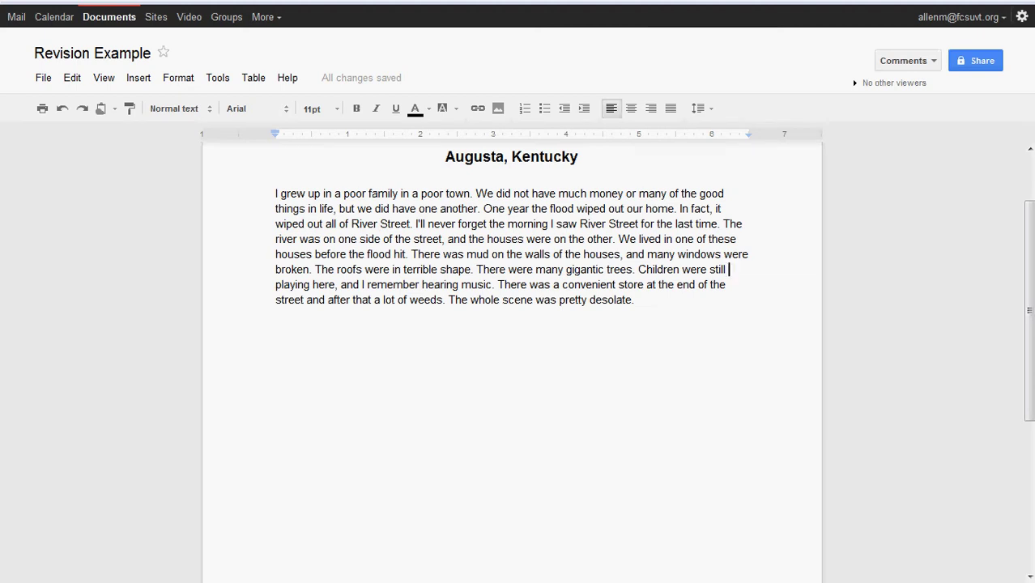
Examine the sentences describing the last sight of River Street, the houses, the mud, the broken windows and the roofs
drag(413, 223, 706, 254)
click(713, 225)
click(706, 255)
drag(319, 224, 408, 224)
click(411, 225)
mouse_move(618, 239)
mouse_down()
mouse_move(703, 239)
mouse_move(621, 254)
mouse_up()
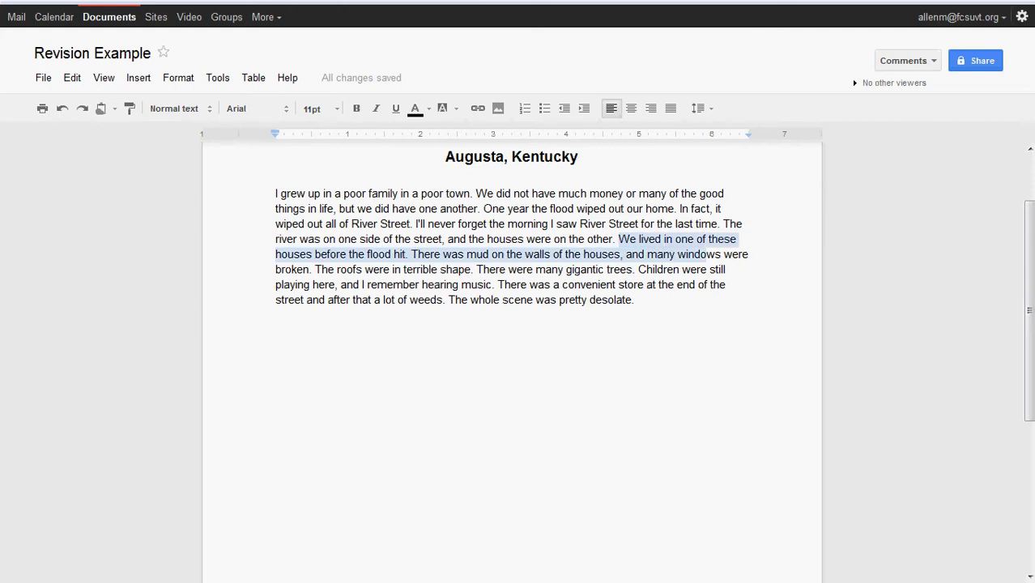
click(442, 254)
drag(412, 254, 516, 254)
key(Right)
drag(411, 255, 314, 269)
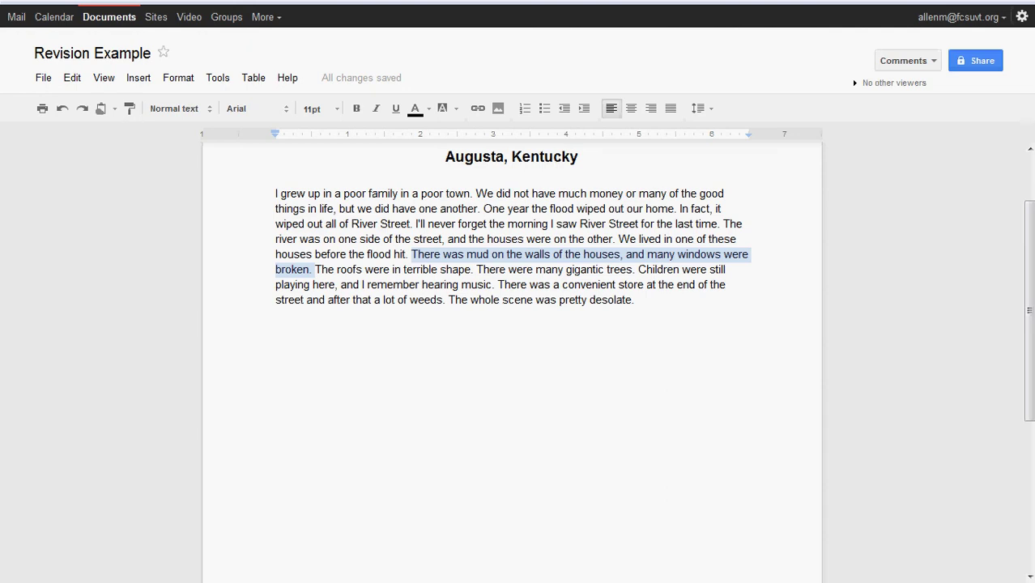
click(355, 269)
click(470, 269)
click(458, 269)
drag(724, 225, 407, 254)
click(445, 268)
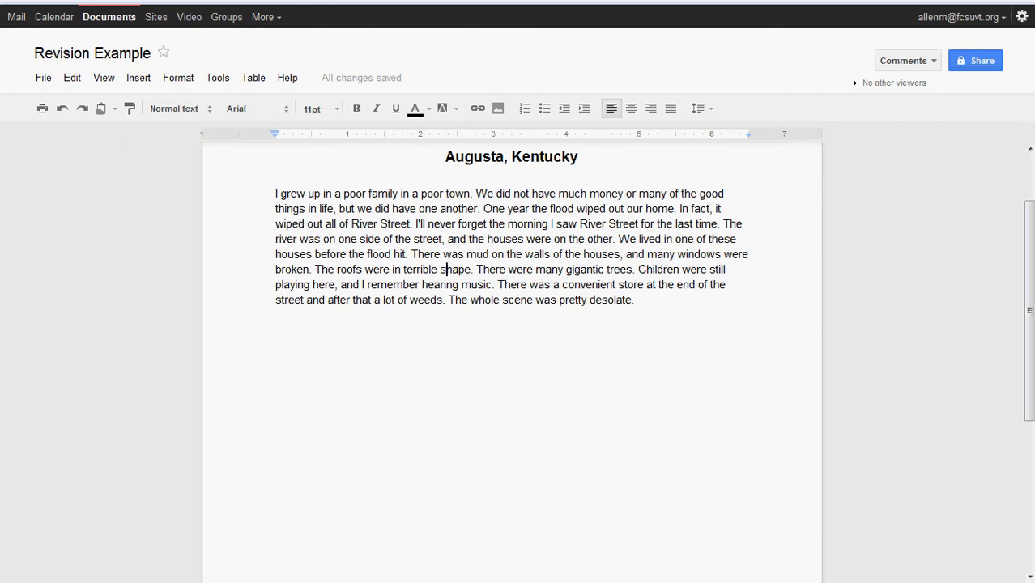
Examine the descriptive body of the paragraph against its closing sentence, "The whole scene was pretty desolate."
drag(275, 194, 573, 284)
click(573, 284)
drag(634, 300, 448, 300)
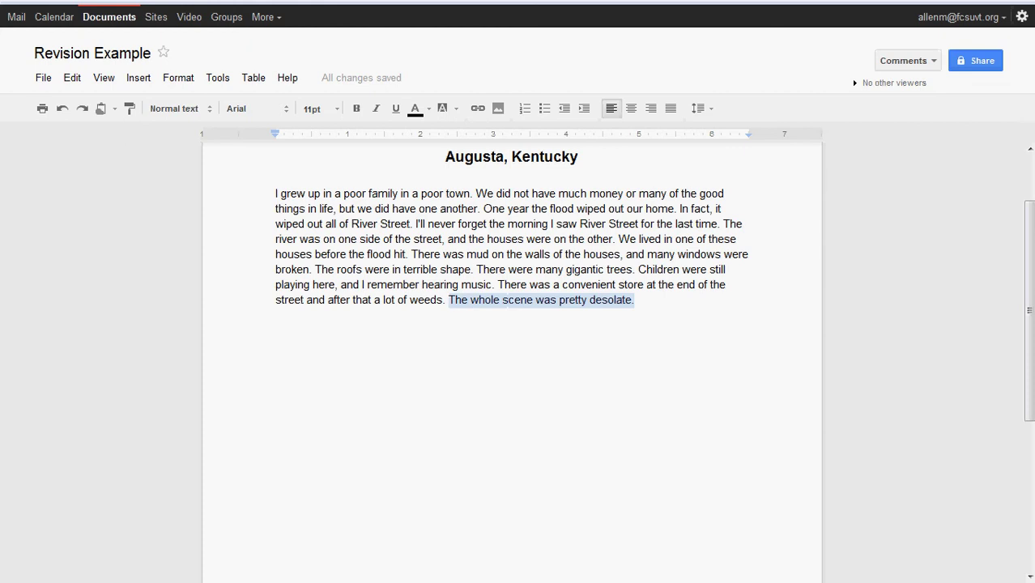
click(585, 300)
click(632, 299)
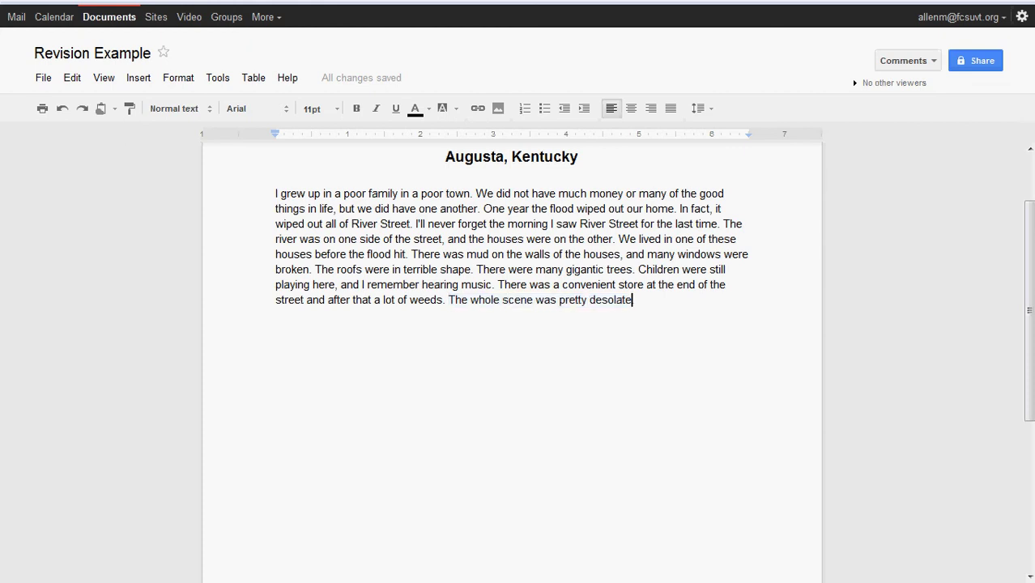
text(.)
key(BackSpace)
key(ctrl+z)
Examine the title "Augusta, Kentucky" by highlighting its words
click(578, 157)
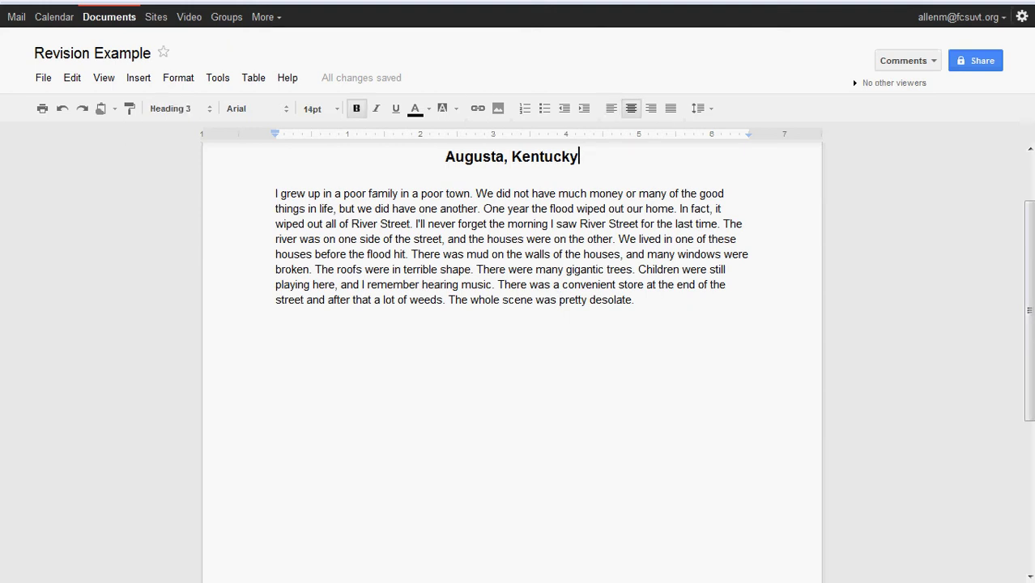
key(Home)
key(shift+Right)
key(shift+Right)
key(shift+Right)
key(shift+Right)
key(shift+Right)
key(shift+Right)
key(shift+Right)
key(shift+Right)
key(shift+Right)
key(shift+Right)
key(shift+Right)
key(shift+Right)
key(shift+Right)
key(shift+Right)
key(shift+Right)
key(shift+Right)
key(shift+Right)
key(Right)
key(Home)
key(ctrl+shift+Right)
key(ctrl+shift+Right)
key(ctrl+shift+Right)
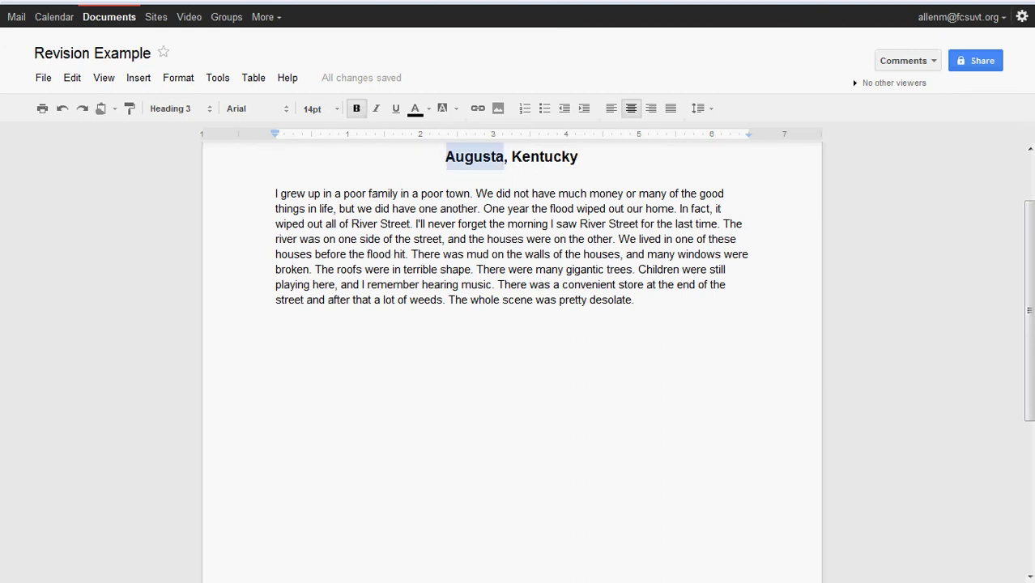
key(Right)
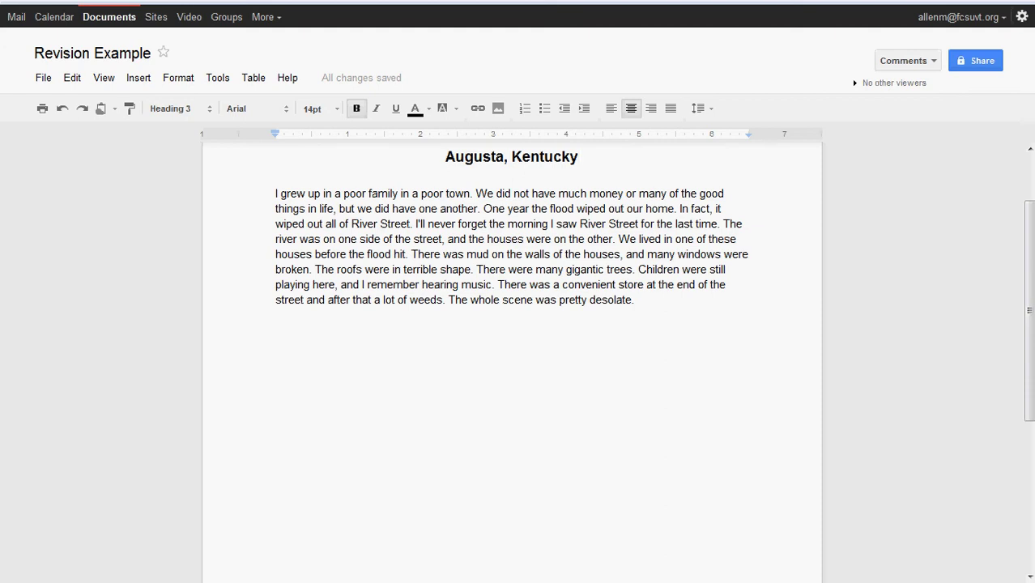
Delete the paragraph's first two sentences, from "I grew up in a poor family" through "have one another."
drag(276, 194, 483, 209)
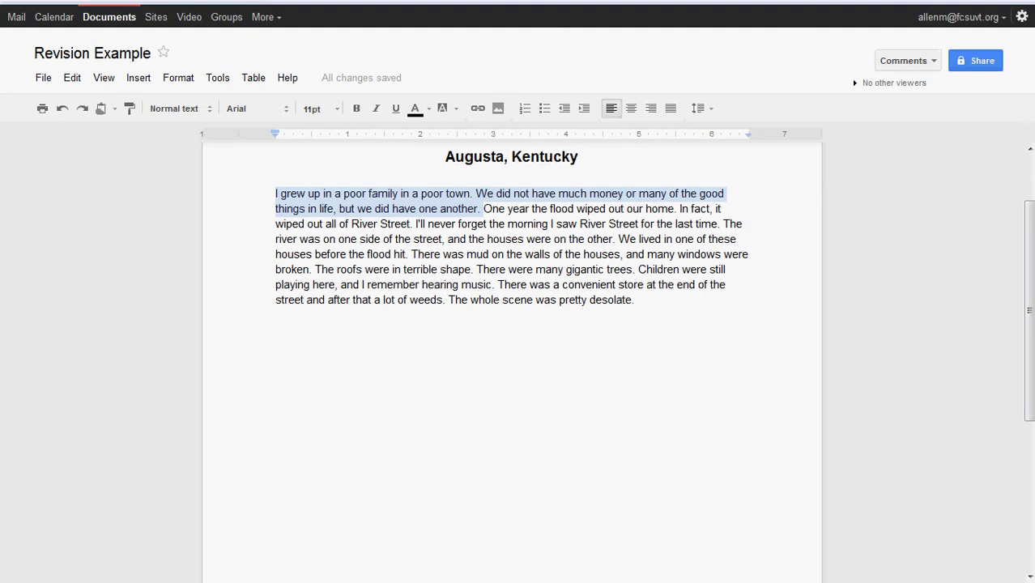
key(BackSpace)
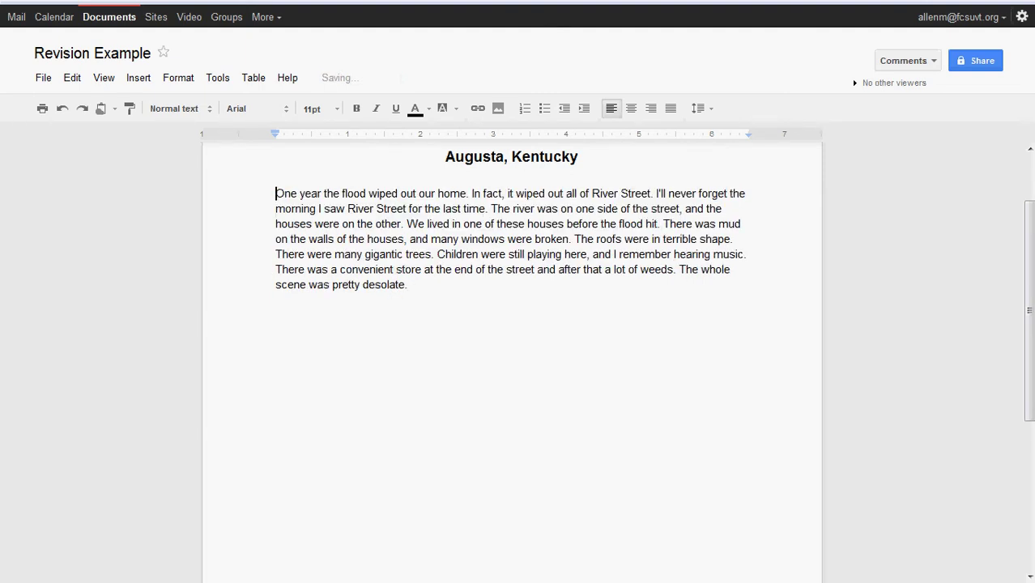
Replace the title "Augusta, Kentucky" with "The Last Time I Saw River Street"
key(Up)
key(shift+Right)
key(shift+Right)
key(shift+Right)
key(shift+Right)
key(shift+Right)
key(shift+Right)
key(shift+Right)
key(shift+Right)
key(shift+Right)
key(shift+Right)
key(shift+Right)
key(shift+Right)
key(shift+Right)
key(shift+Right)
key(shift+Right)
key(shift+Right)
key(shift+Right)
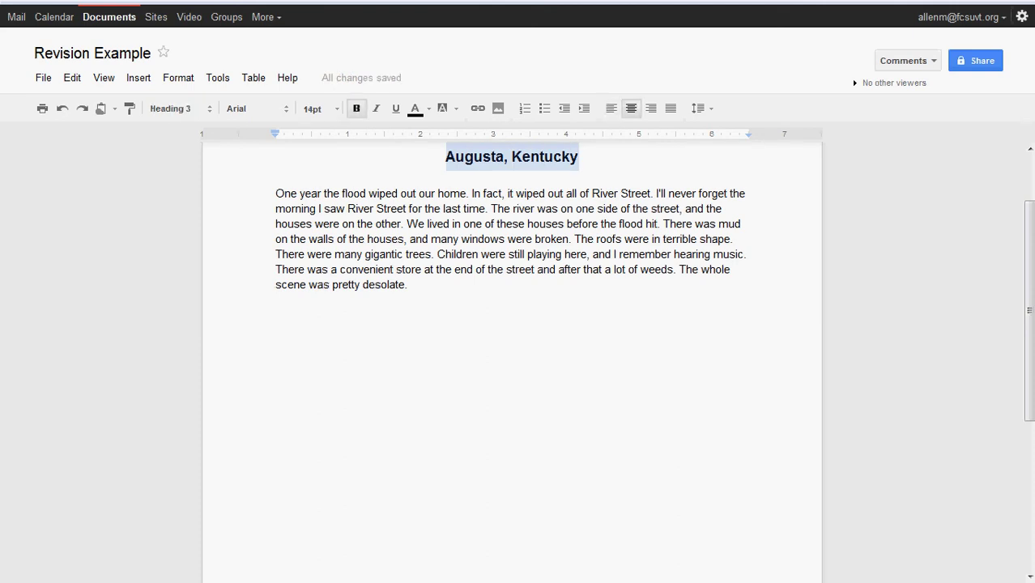
key(BackSpace)
text(The Last Tim)
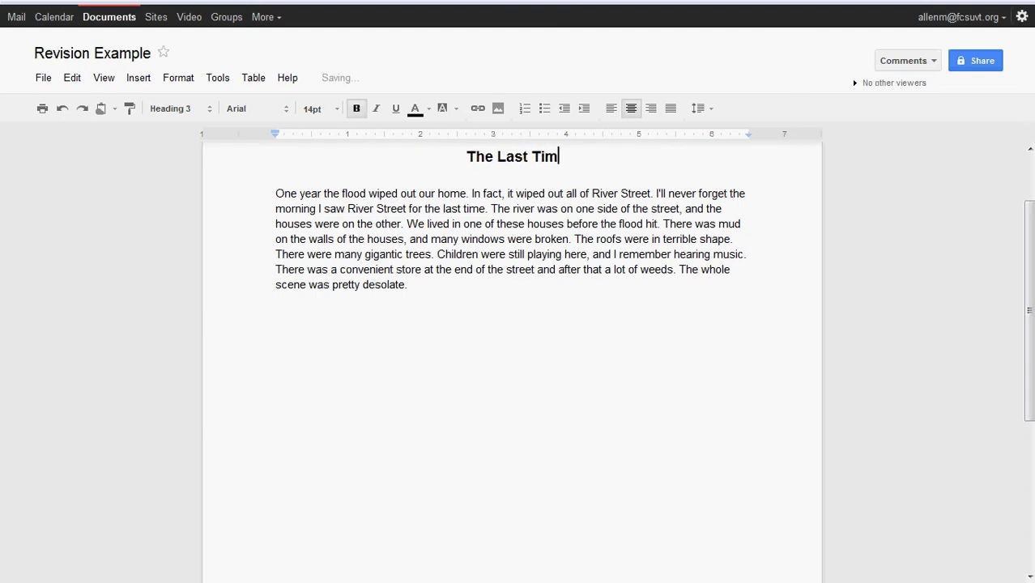
text(e I s)
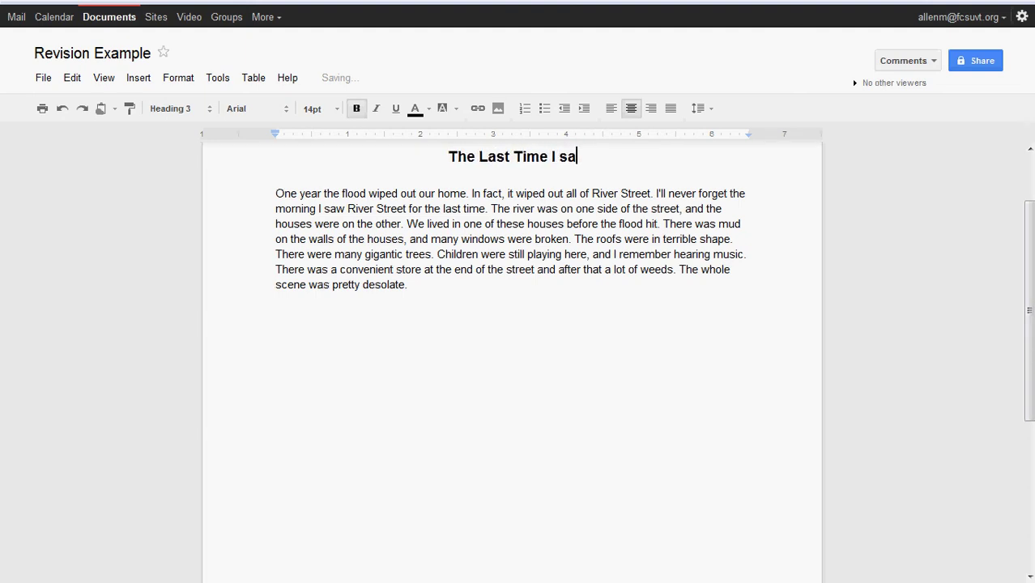
key(BackSpace)
text(Saw Riv)
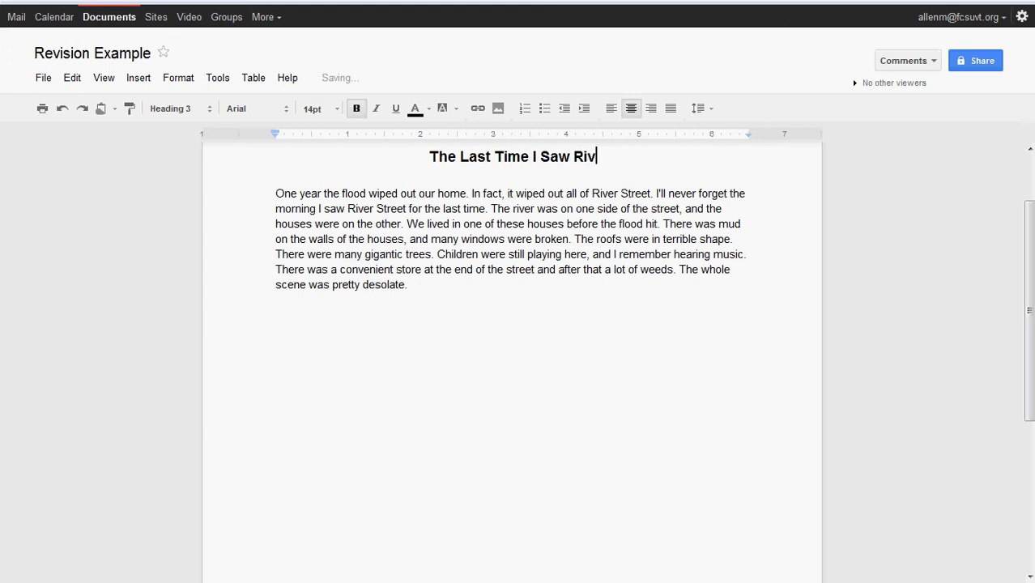
text(er Street)
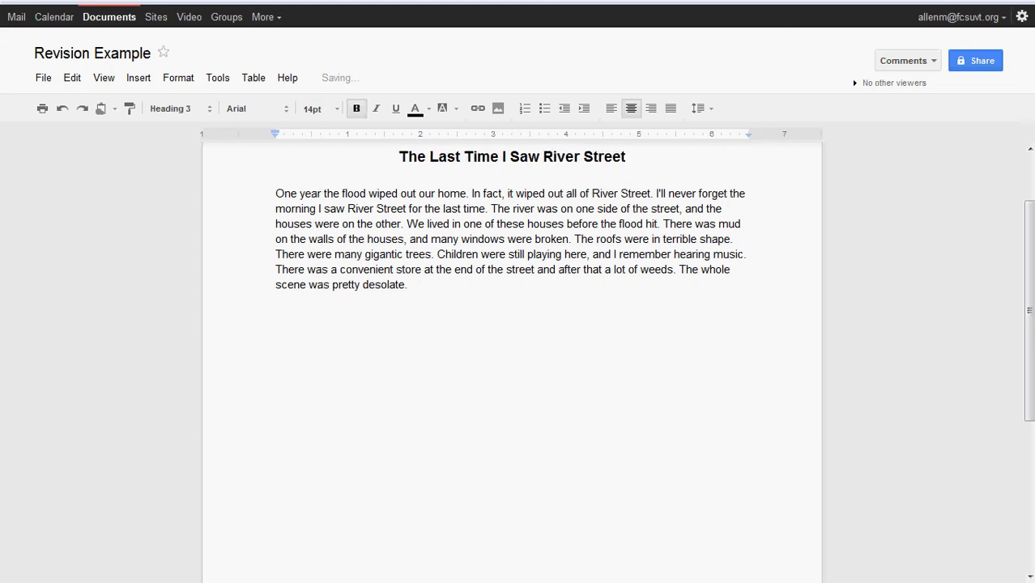
Examine the closing sentence on the desolate scene and the details about broken windows and mud on the walls
click(572, 209)
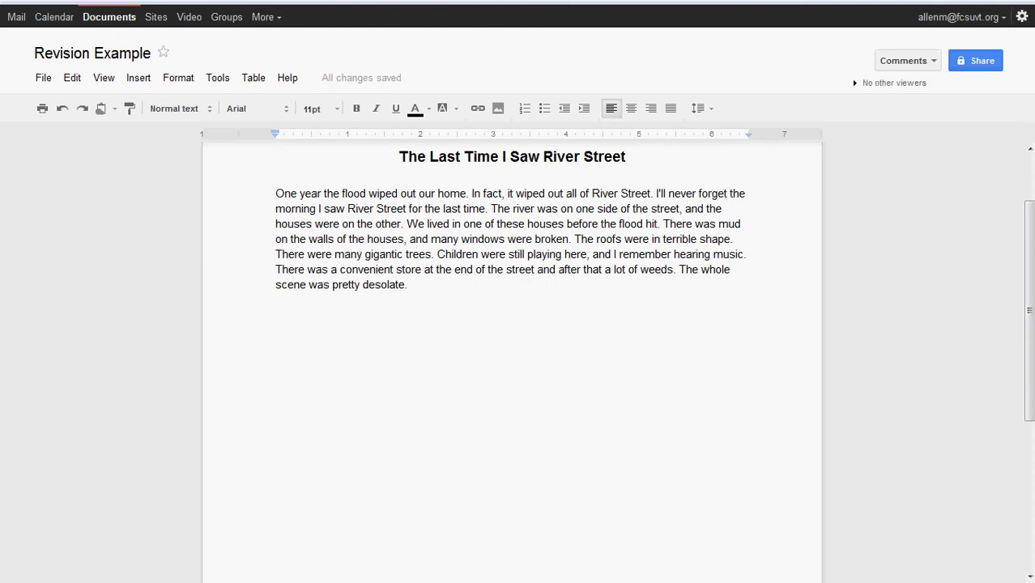
click(407, 284)
shift+click(394, 270)
click(406, 284)
shift+click(679, 270)
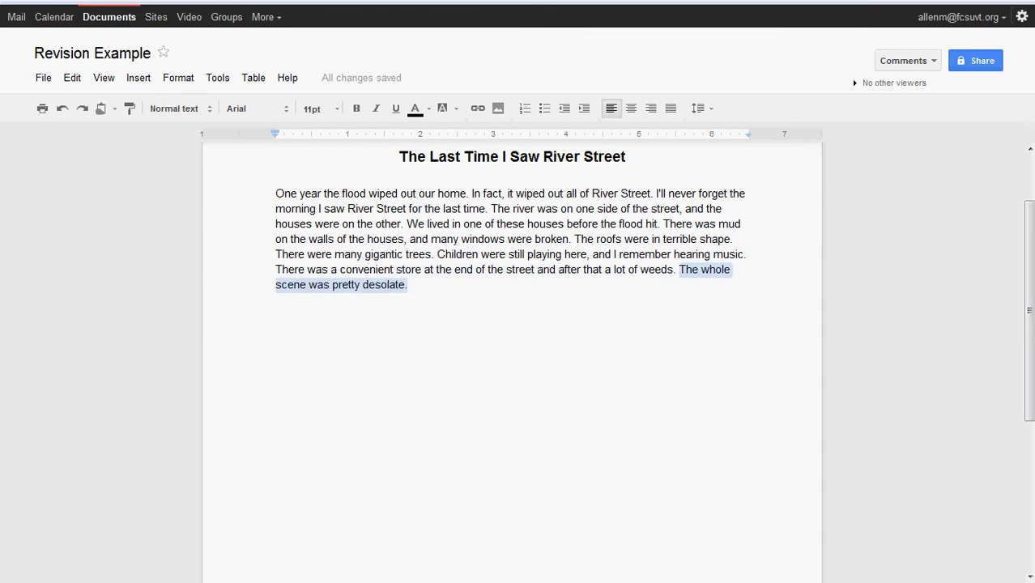
click(408, 284)
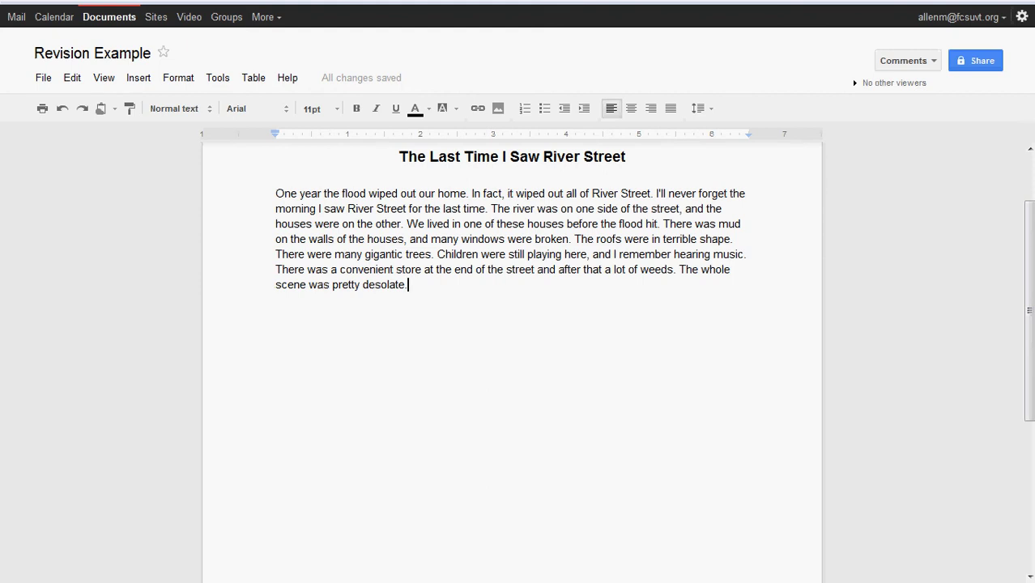
click(398, 285)
click(407, 284)
click(431, 238)
drag(431, 239, 568, 239)
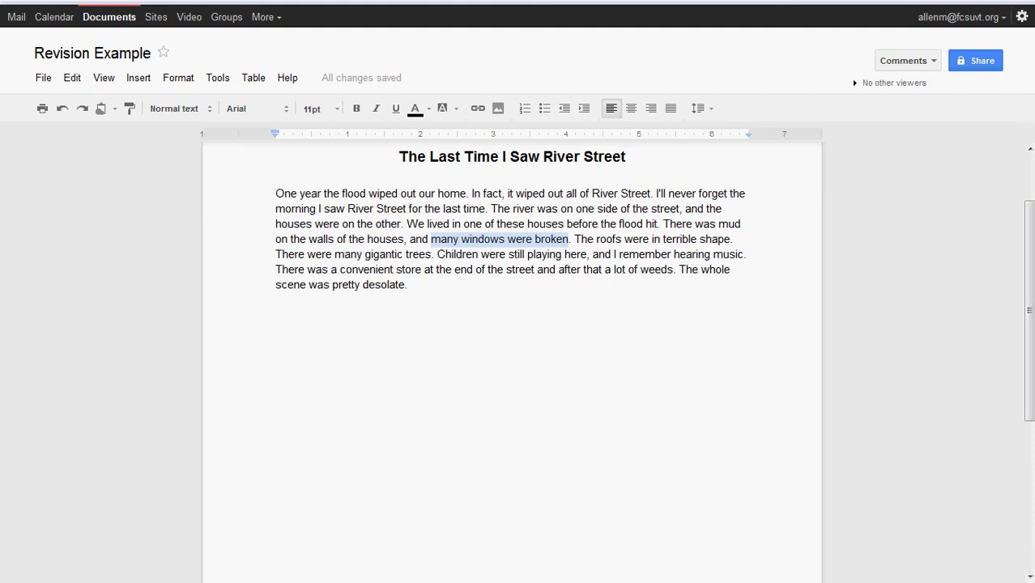
click(415, 240)
click(663, 224)
drag(663, 223, 403, 240)
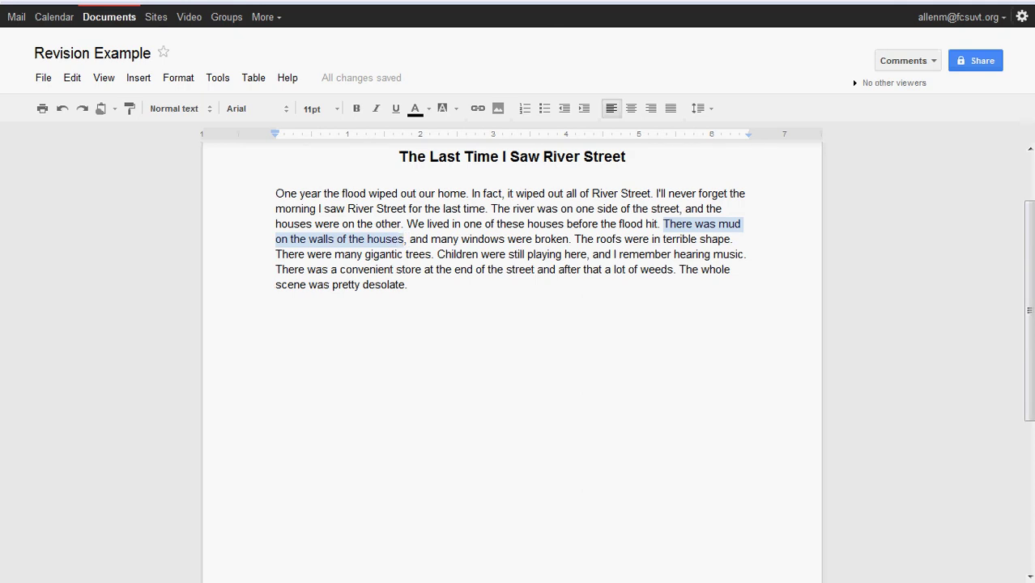
Add the full revised version below the paragraph, titled "River Street After the Flood" and opening with "I will never forget that desolate spring morning"
click(407, 284)
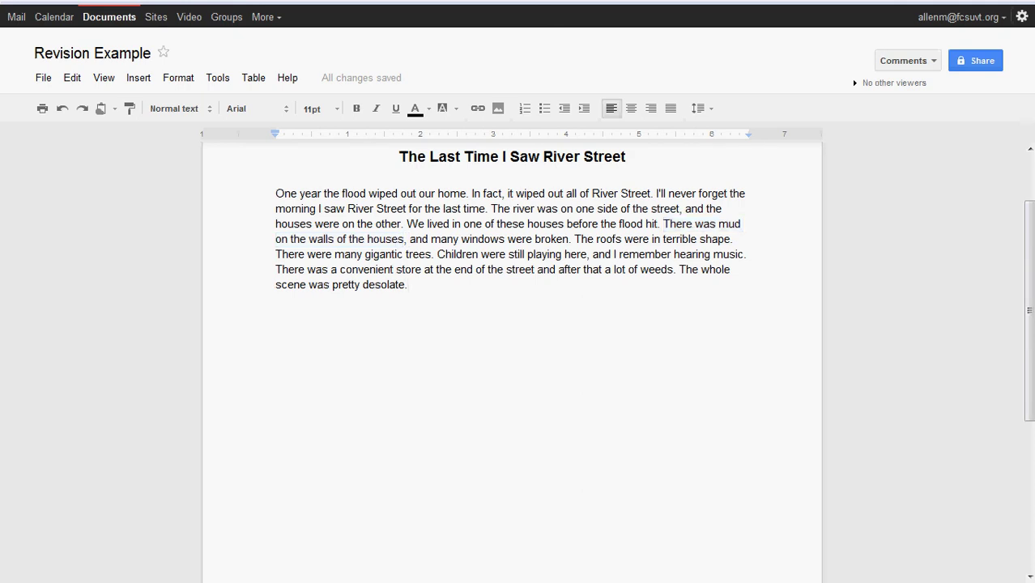
scroll(407, 285, up, 1)
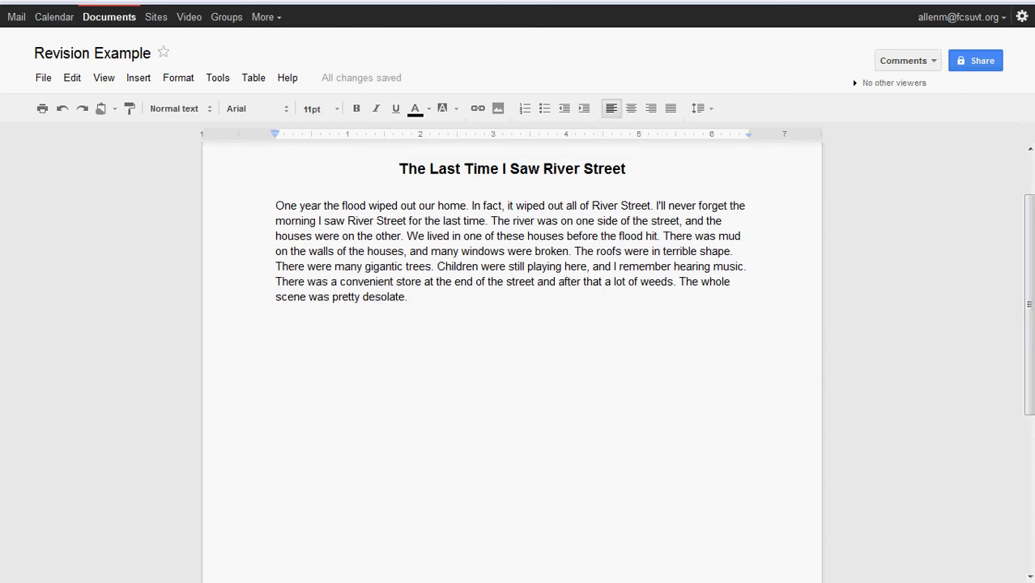
key(Return)
key(Return)
text(River Street After the Flood  I will never forget that desolate spring morning when I saw River Street for the last time. On the east side of the street, the Ohio River waited menacingly. The west side was lined with a single row of flood-damaged houses, sitting dark and abandoned, so completely decayed that even the poor could no longer live in them. Walls that once were pastel blue, green, or yellow were now layered with mud six or seven feet high. Paneless window jambs were opened like dark mouths to gulp down the muddy flood tides. Once sturdy beams that supported porch roofs stood shakily, missing chunks of molded wood from their damp middles. These rotting houses were still shaded by the enormous limbs of the old oaks. Fed by the rich river soil, the trees loomed over the streets like strange, dark mourners. Their massive gnarled roots had broken through the sidewalk, pushing up great chunks of jagged concrete. Tattered, dirty children played on these slabs while twangy country music drifted down from the bar at the end of the street. And that's where my memory ends, at the end of the street, lost in mud, weeds, and rubble. This was the last view I had of the street where I had grown up.)
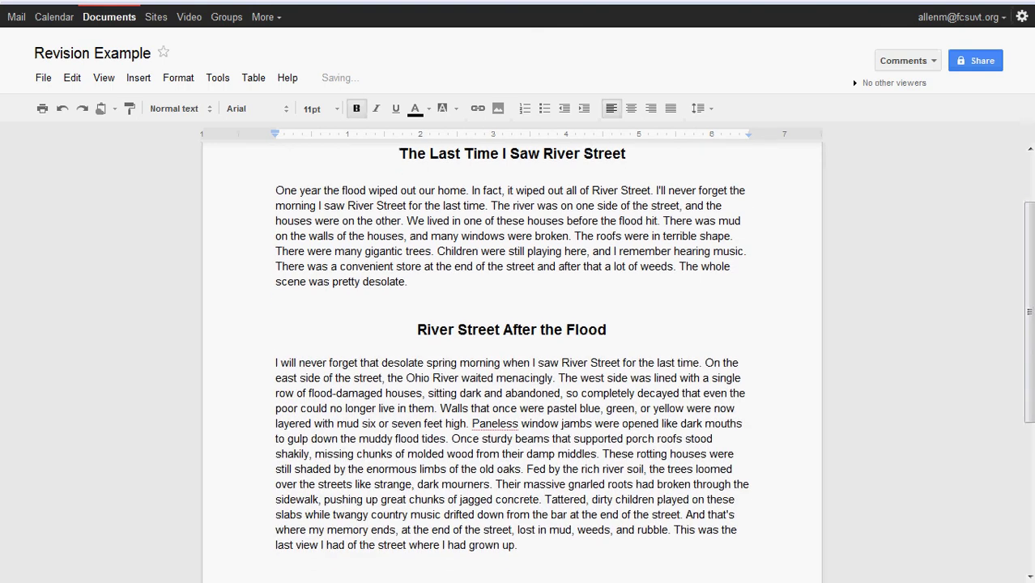
key(Return)
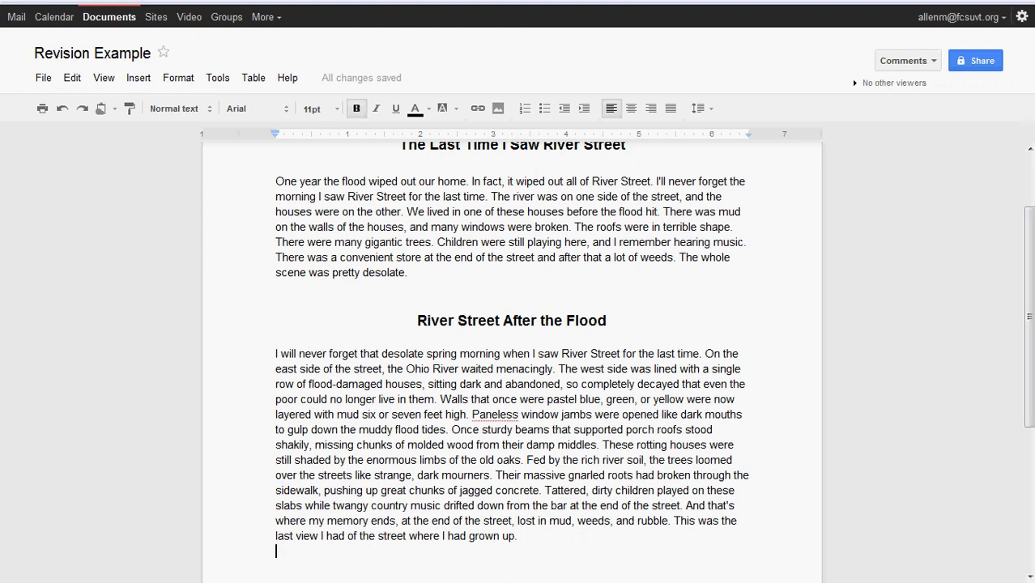
key(BackSpace)
Compare the original sentence about the river and houses with the expanded east-side and west-side sentences in the revised version
drag(490, 197, 403, 212)
click(402, 212)
click(704, 353)
drag(704, 353, 437, 399)
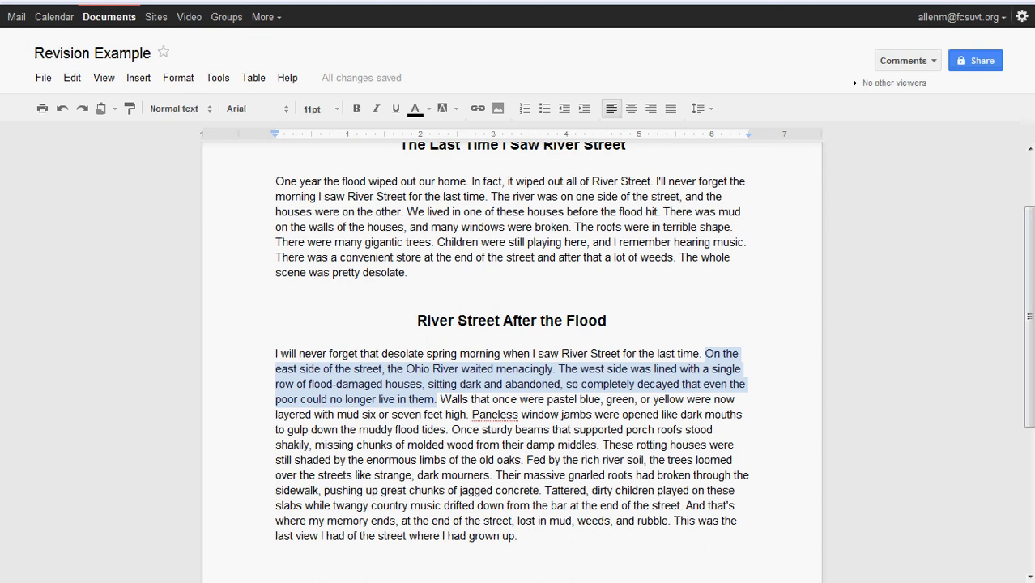
key(Right)
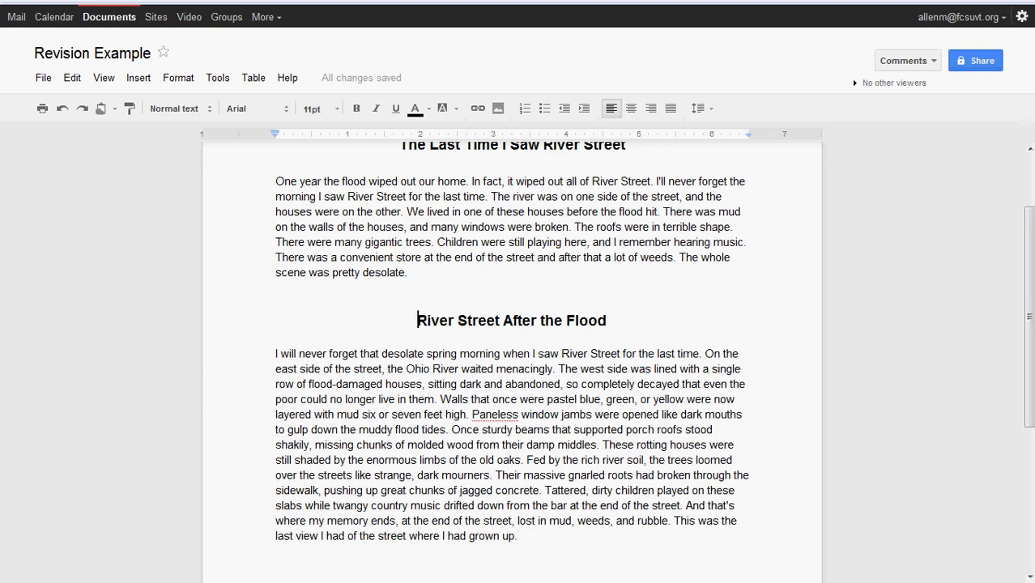
Delete the original version with its title "The Last Time I Saw River Street", keeping only the revised version
drag(417, 319, 399, 147)
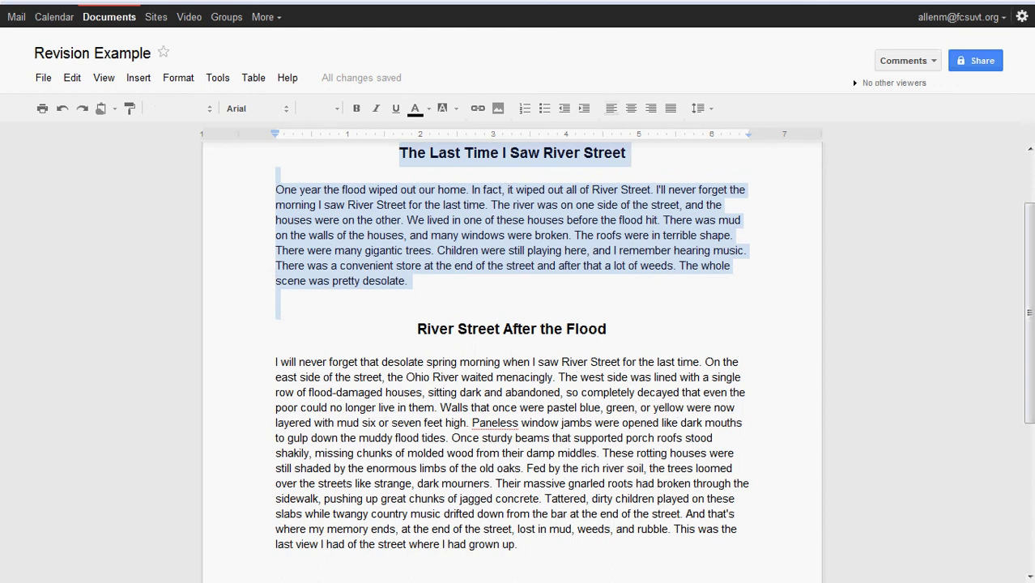
key(Delete)
click(518, 369)
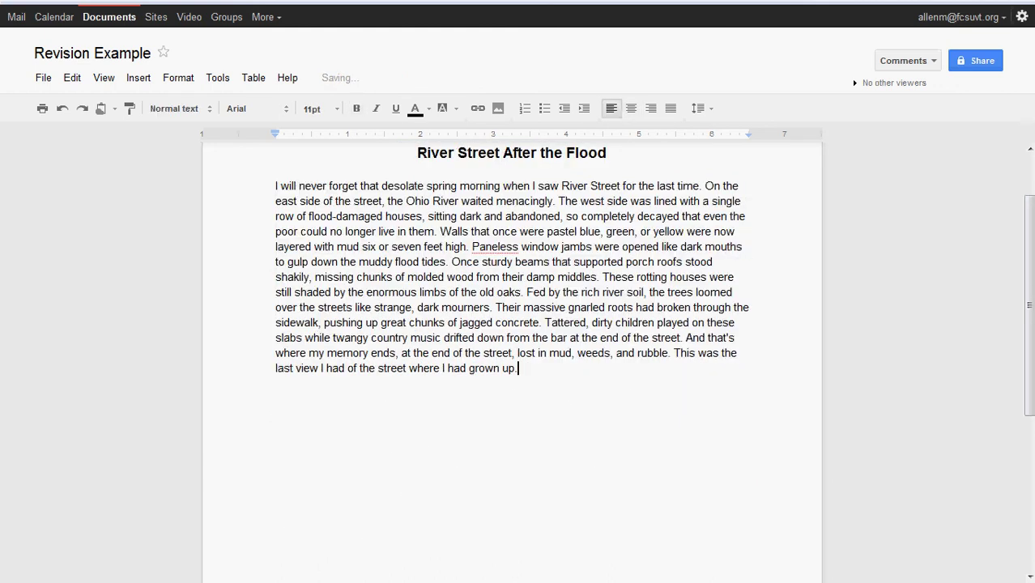